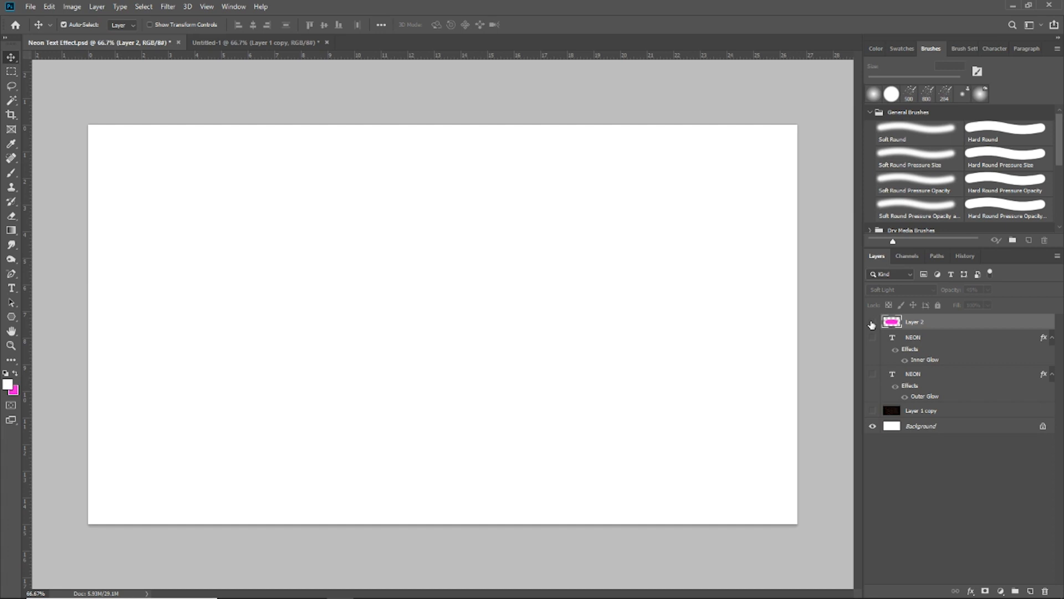
# - Make the brick wall layer, Layer 1 copy, visible in the Untitled-1 document
pyautogui.moveTo(872, 324); pyautogui.dragTo(873, 416)
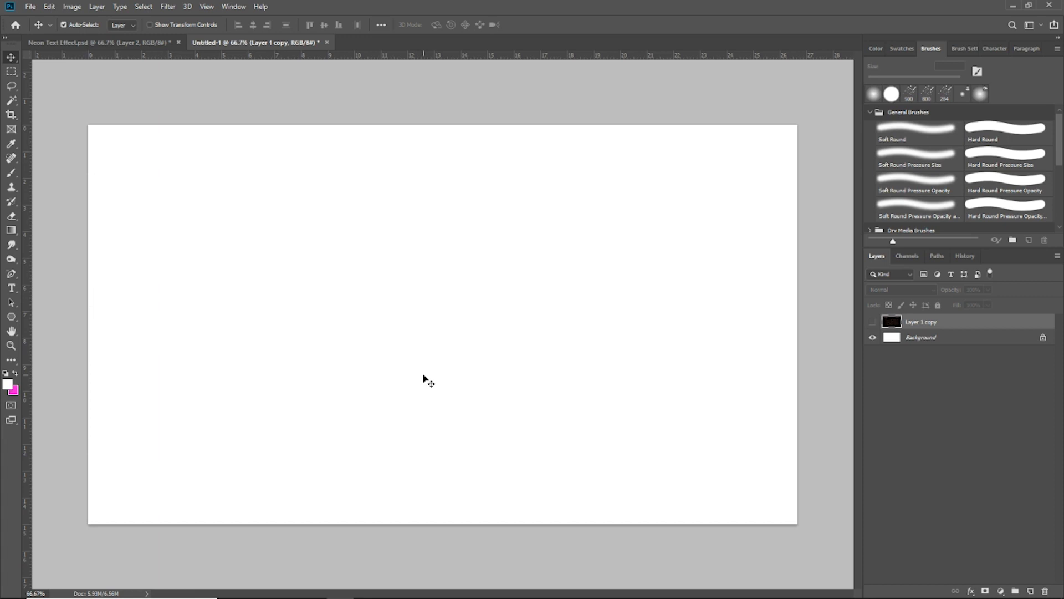
pyautogui.click(872, 322)
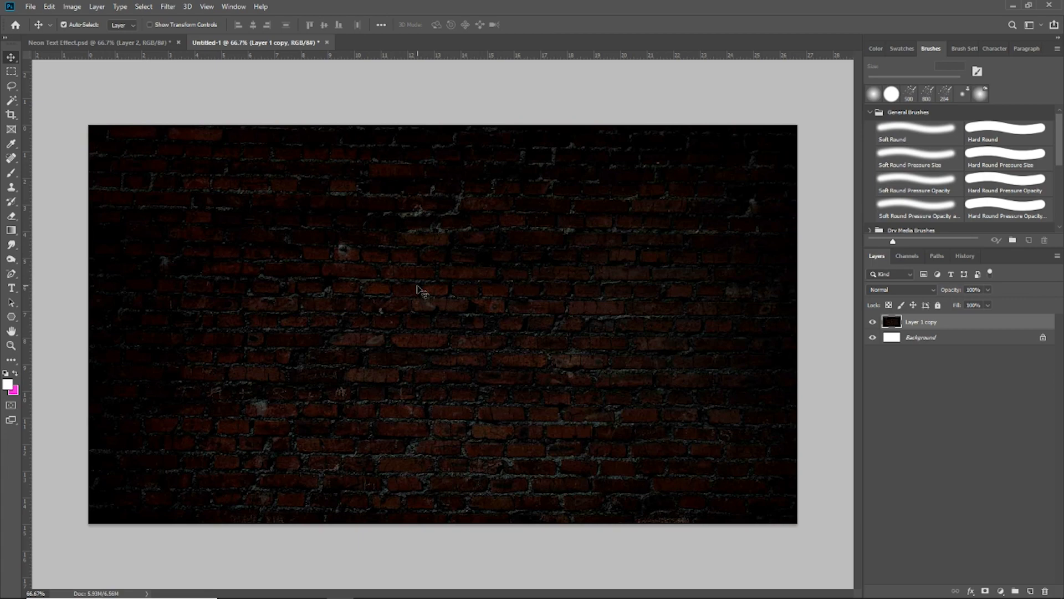
# - Add the text NEON with the Type tool and move it to the centre of the brick wall
pyautogui.click(14, 289)
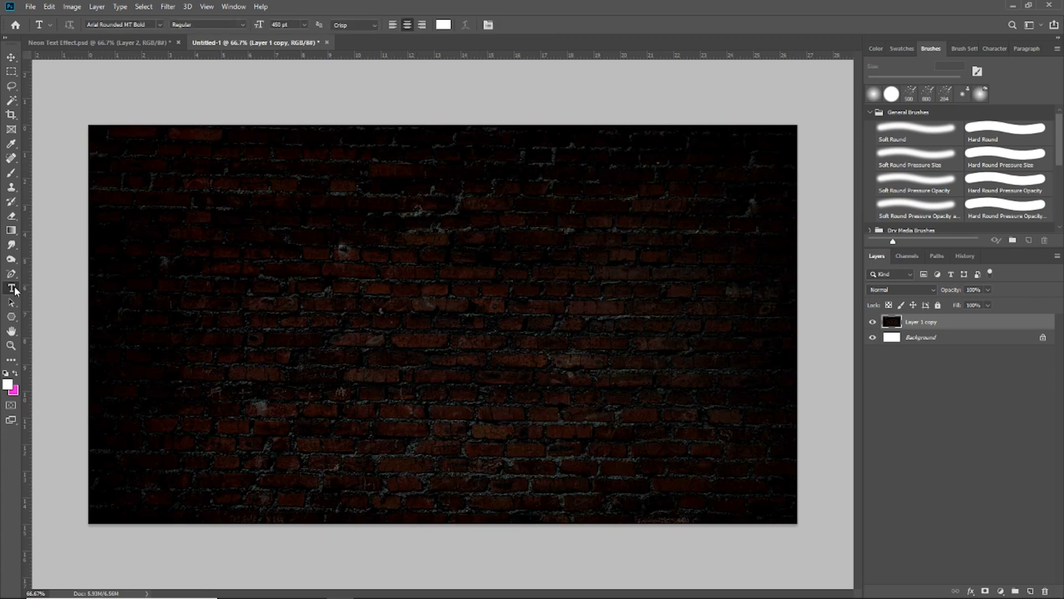
pyautogui.click(306, 326)
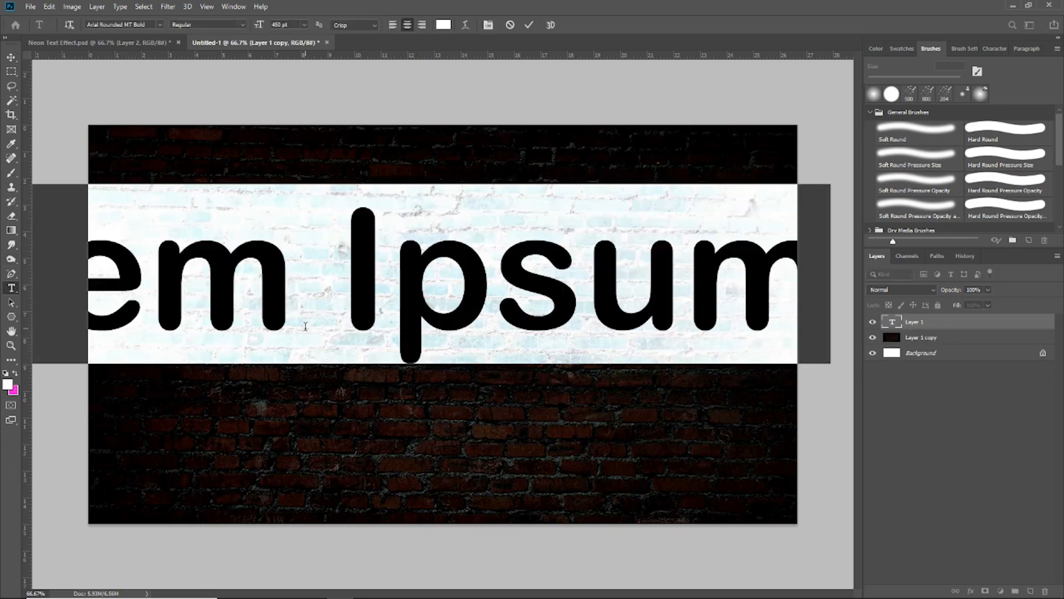
pyautogui.write('NEON')
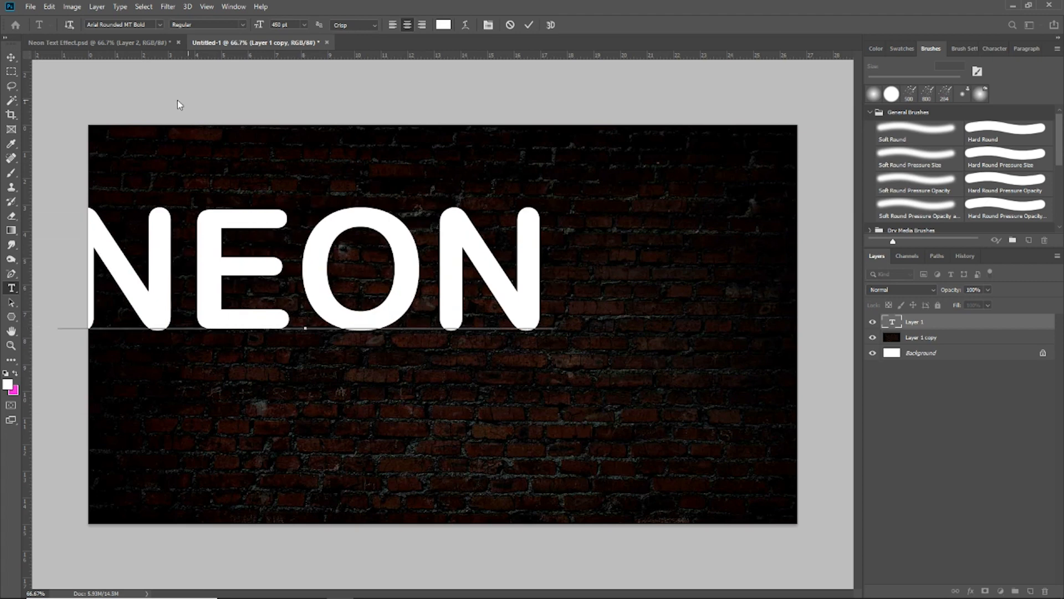
pyautogui.click(12, 58)
pyautogui.moveTo(360, 225); pyautogui.dragTo(499, 276)
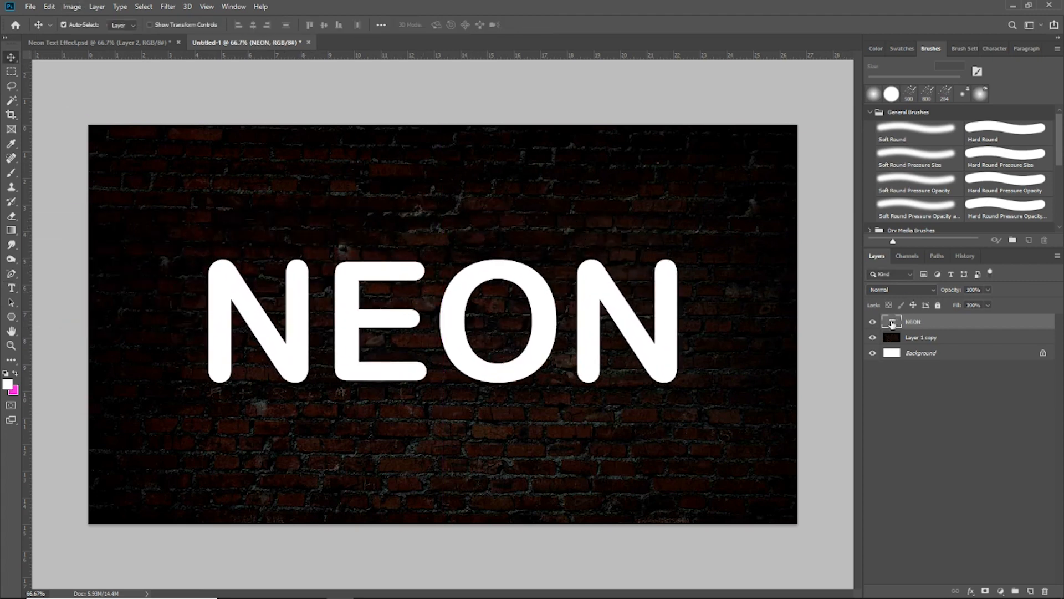
# - Set the NEON text colour to pink #fd15df
pyautogui.doubleClick(892, 322)
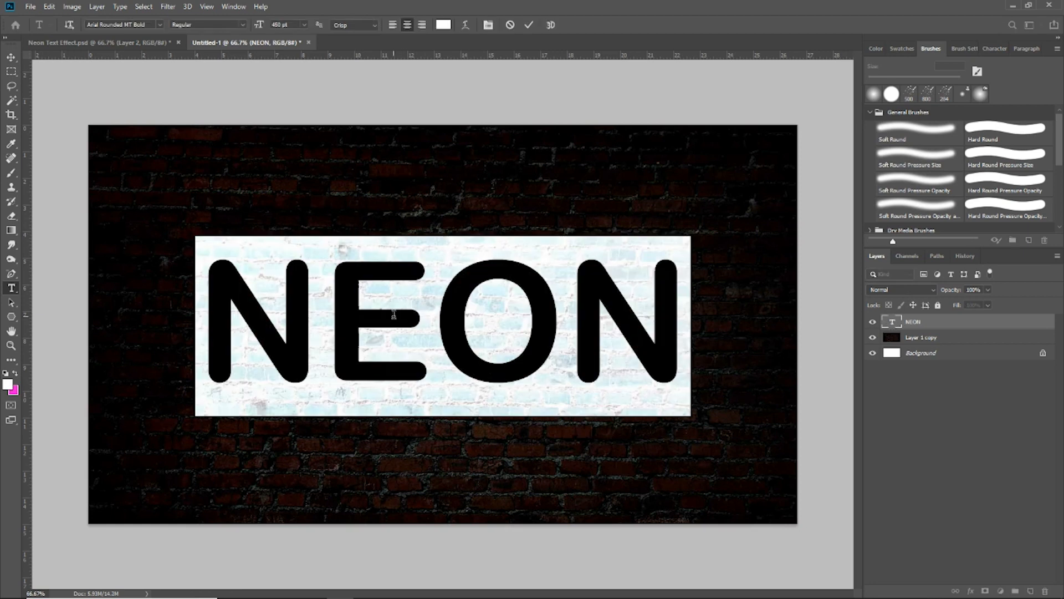
pyautogui.click(11, 57)
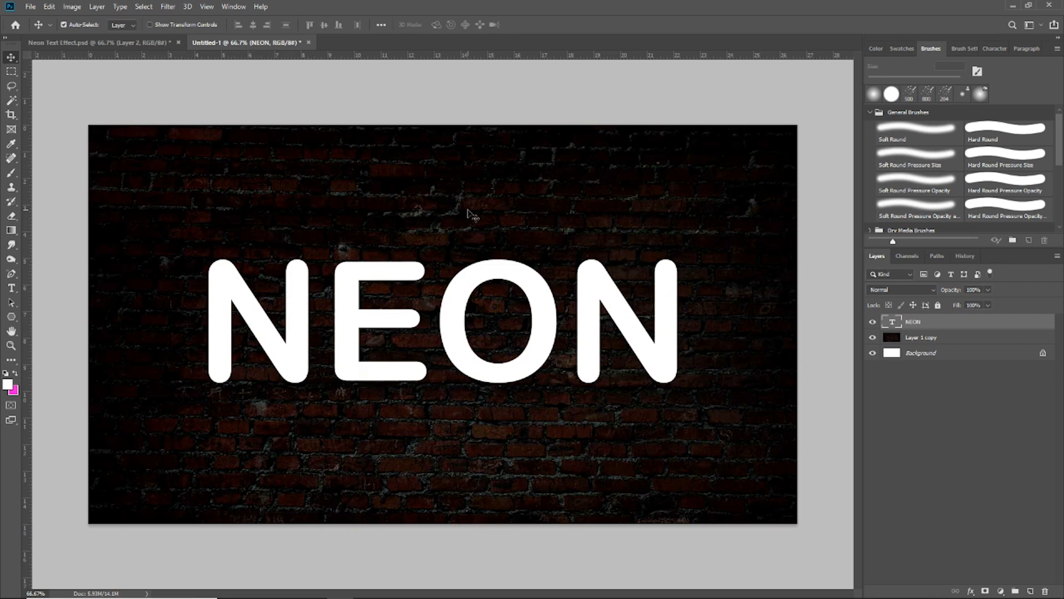
pyautogui.doubleClick(892, 321)
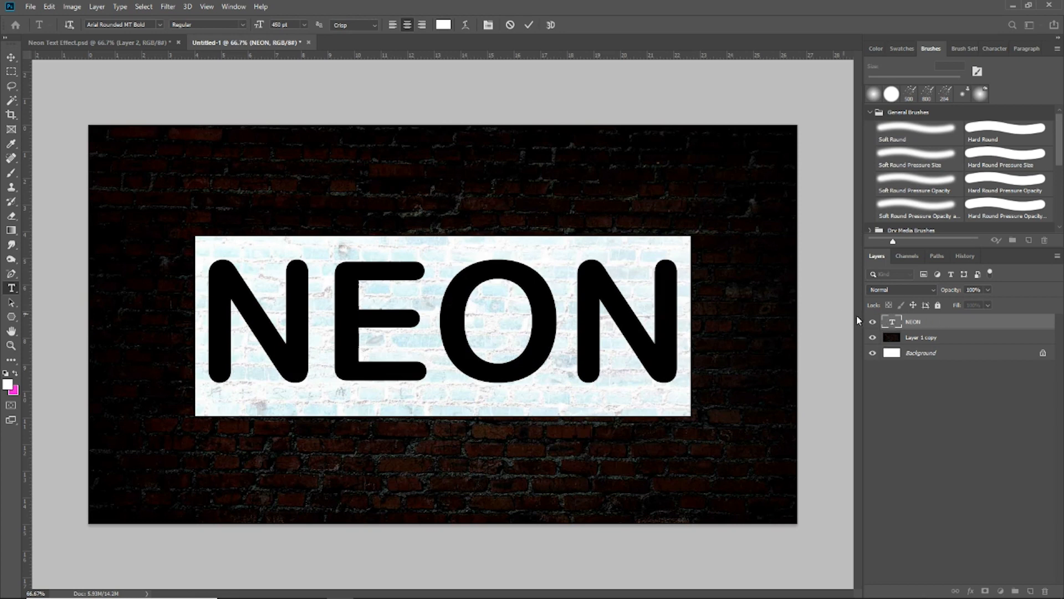
pyautogui.click(16, 373)
pyautogui.click(8, 383)
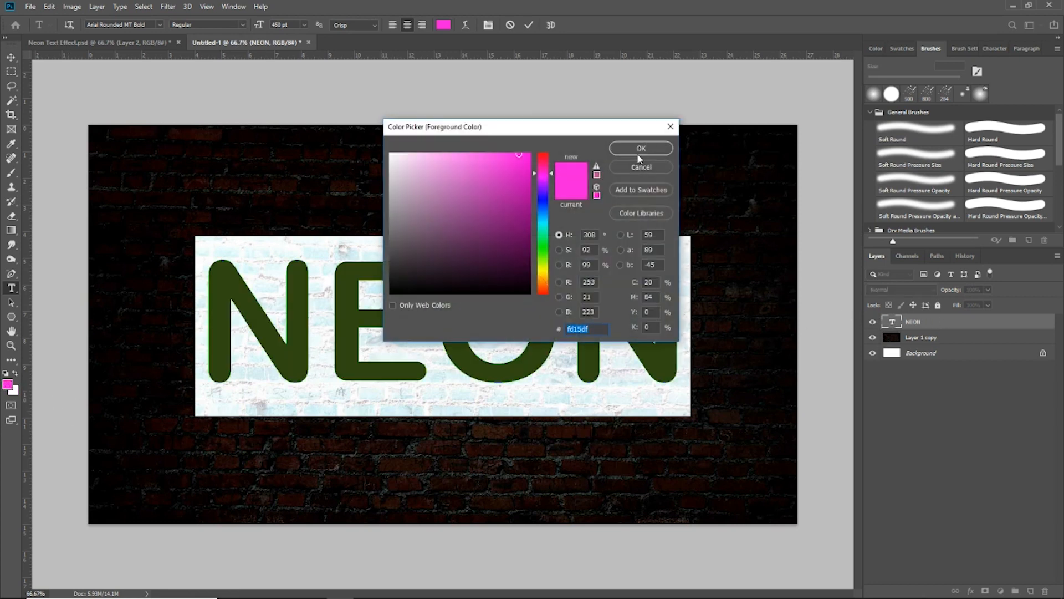
pyautogui.click(638, 151)
pyautogui.click(11, 57)
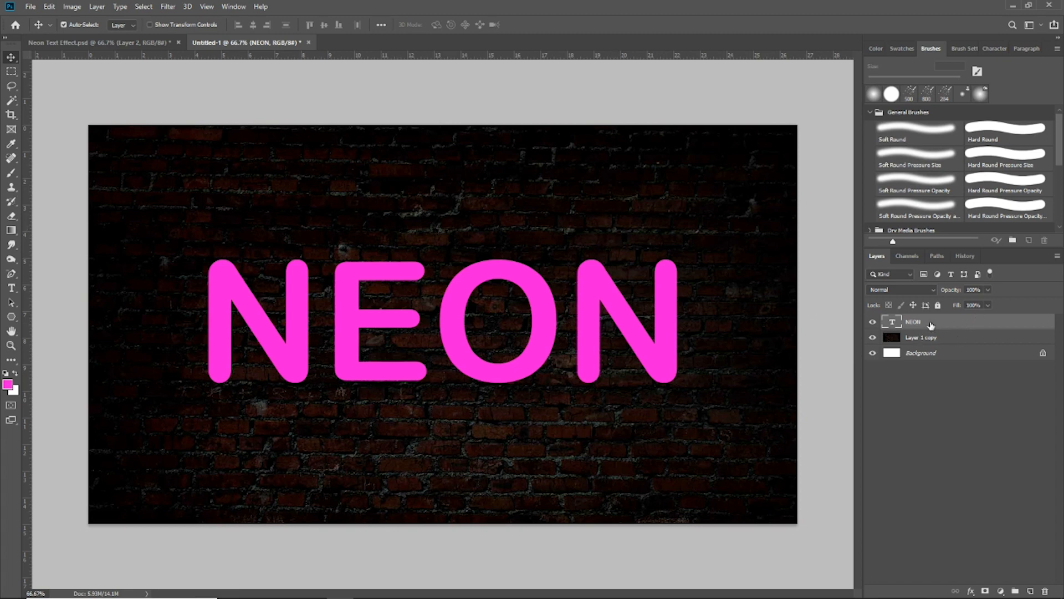
# - Duplicate the NEON text layer as NEON copy
pyautogui.rightClick(971, 322)
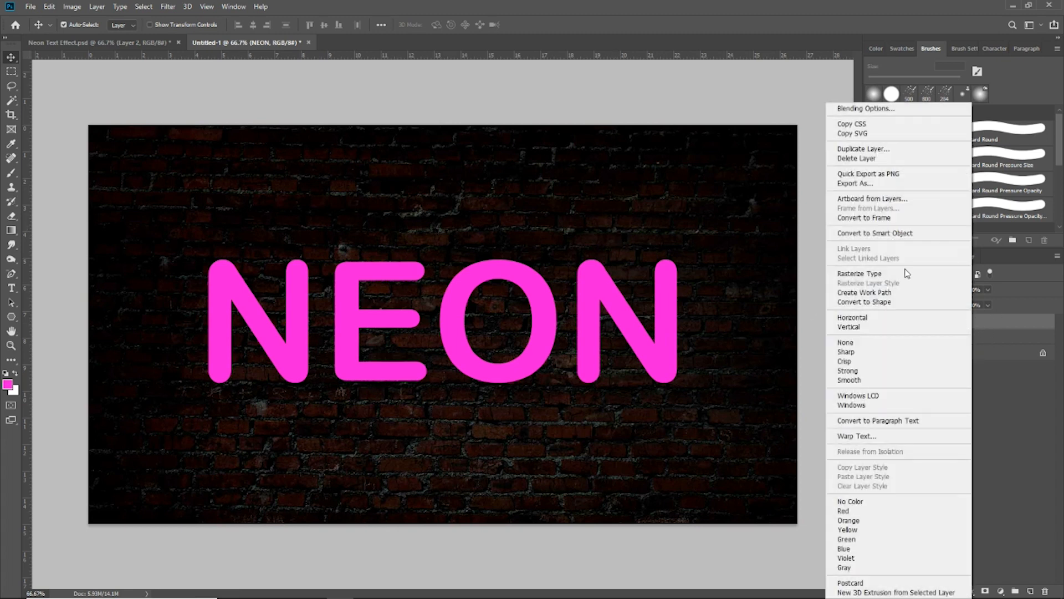
pyautogui.click(879, 149)
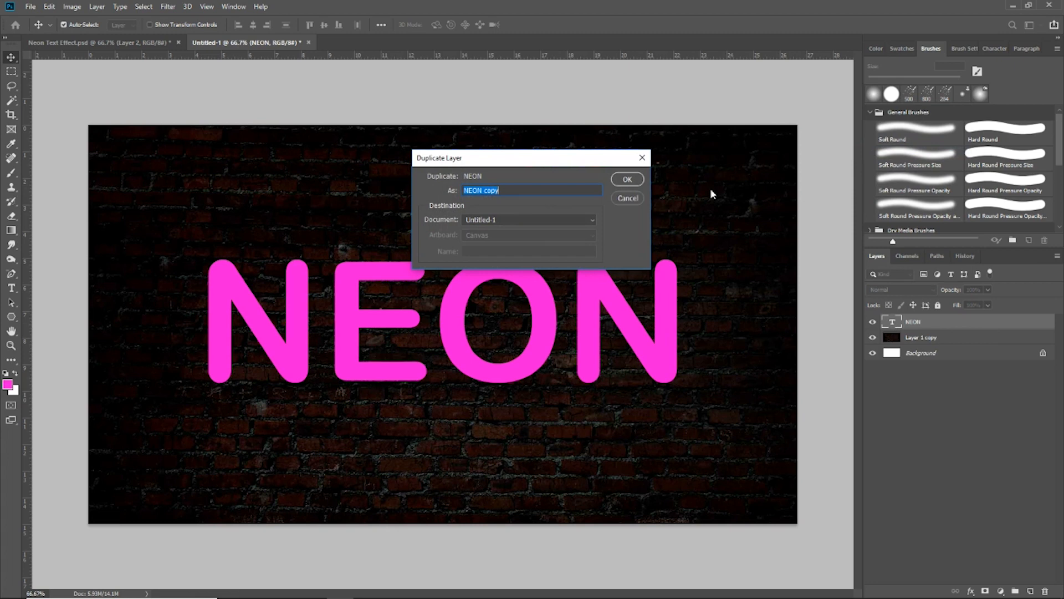
pyautogui.click(620, 181)
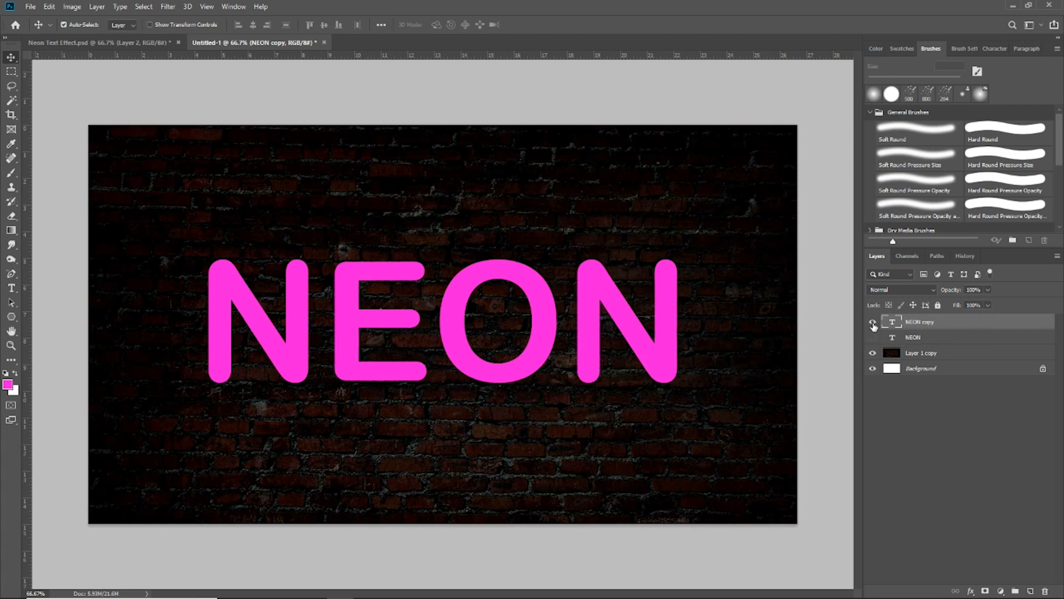
# - Apply an Inner Glow layer style to the NEON copy layer
pyautogui.click(873, 322)
pyautogui.click(873, 322)
pyautogui.doubleClick(988, 324)
pyautogui.moveTo(680, 56); pyautogui.dragTo(709, 59)
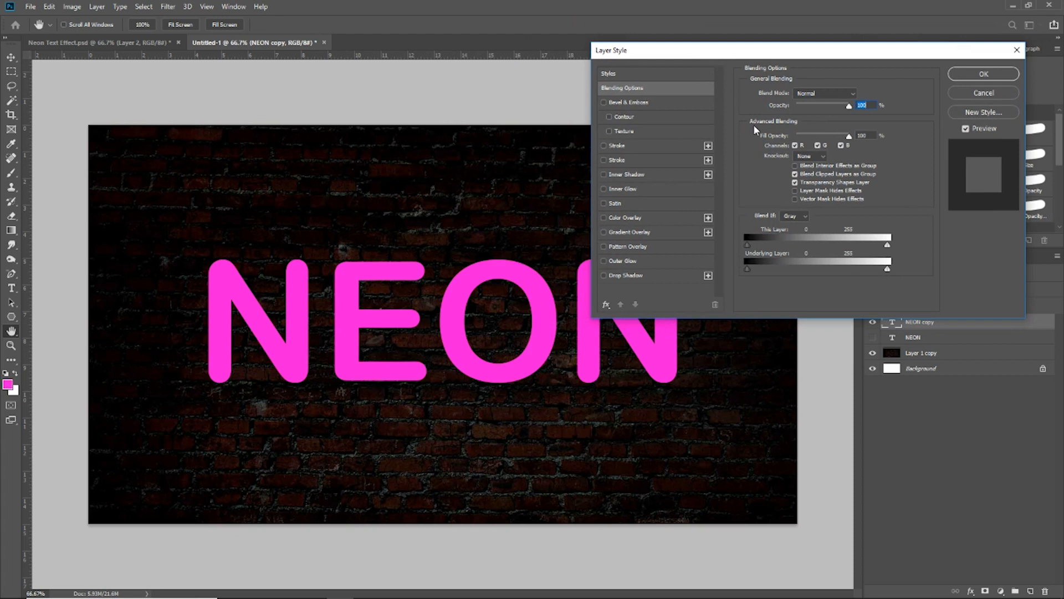
pyautogui.click(671, 188)
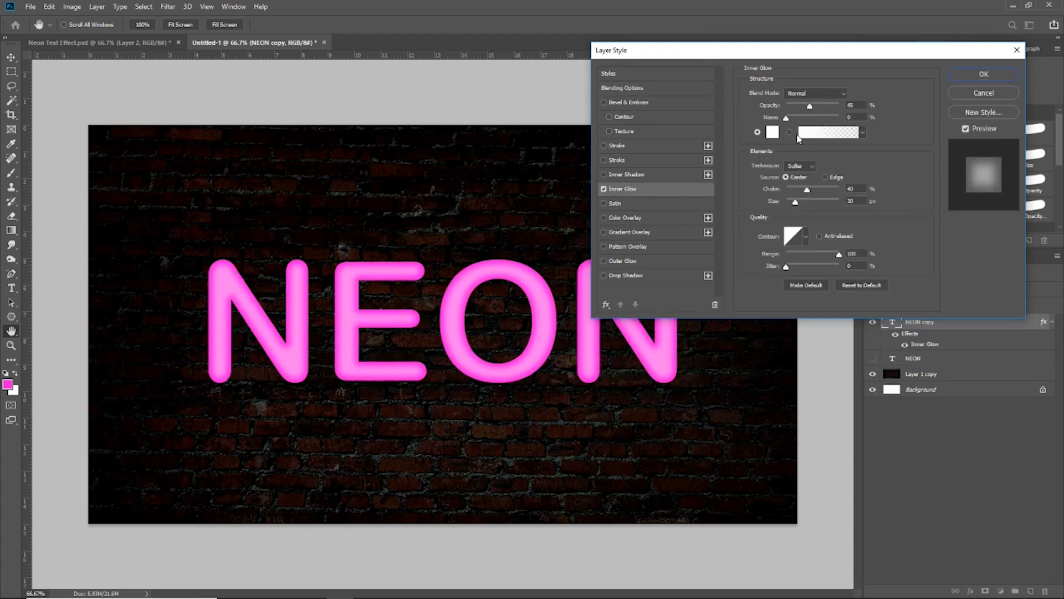
# - Set the Inner Glow opacity to 45% and noise to 0%
pyautogui.click(825, 96)
pyautogui.click(804, 99)
pyautogui.moveTo(810, 109)
pyautogui.mouseDown()
pyautogui.moveTo(794, 110)
pyautogui.moveTo(812, 112)
pyautogui.mouseUp()
pyautogui.press('Tab')
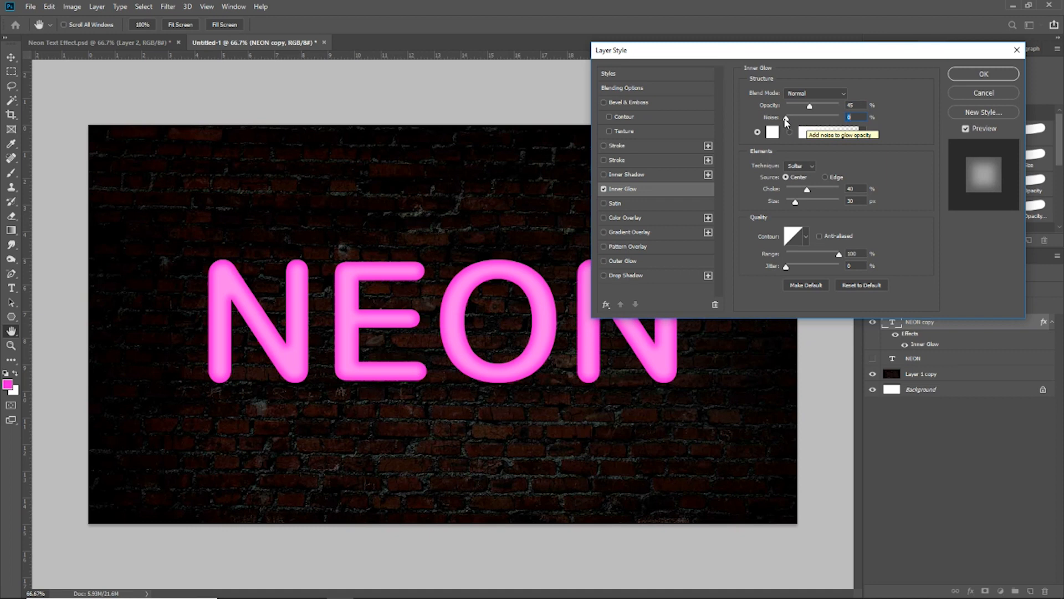
pyautogui.moveTo(785, 120)
pyautogui.mouseDown()
pyautogui.moveTo(826, 120)
pyautogui.moveTo(787, 119)
pyautogui.mouseUp()
# - Set the Inner Glow to Softer technique, Center source, 40% choke, 20 px size and 100% range, and confirm the style
pyautogui.click(802, 166)
pyautogui.click(803, 184)
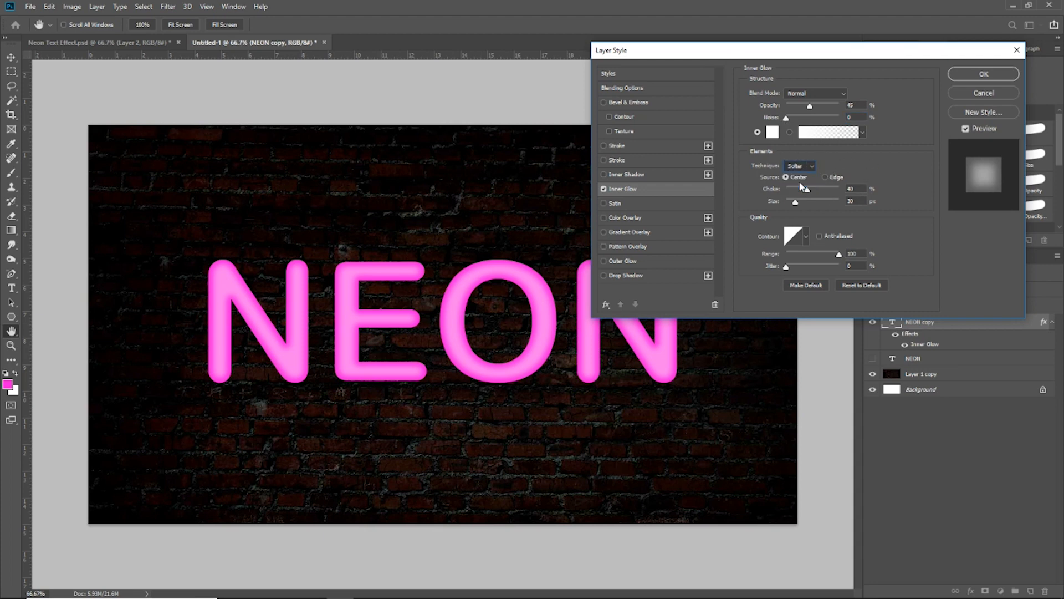
pyautogui.click(800, 166)
pyautogui.click(801, 179)
pyautogui.moveTo(808, 192); pyautogui.dragTo(813, 196)
pyautogui.moveTo(815, 196); pyautogui.dragTo(814, 196)
pyautogui.moveTo(838, 257)
pyautogui.mouseDown()
pyautogui.moveTo(794, 256)
pyautogui.moveTo(836, 257)
pyautogui.mouseUp()
pyautogui.moveTo(687, 53); pyautogui.dragTo(791, 34)
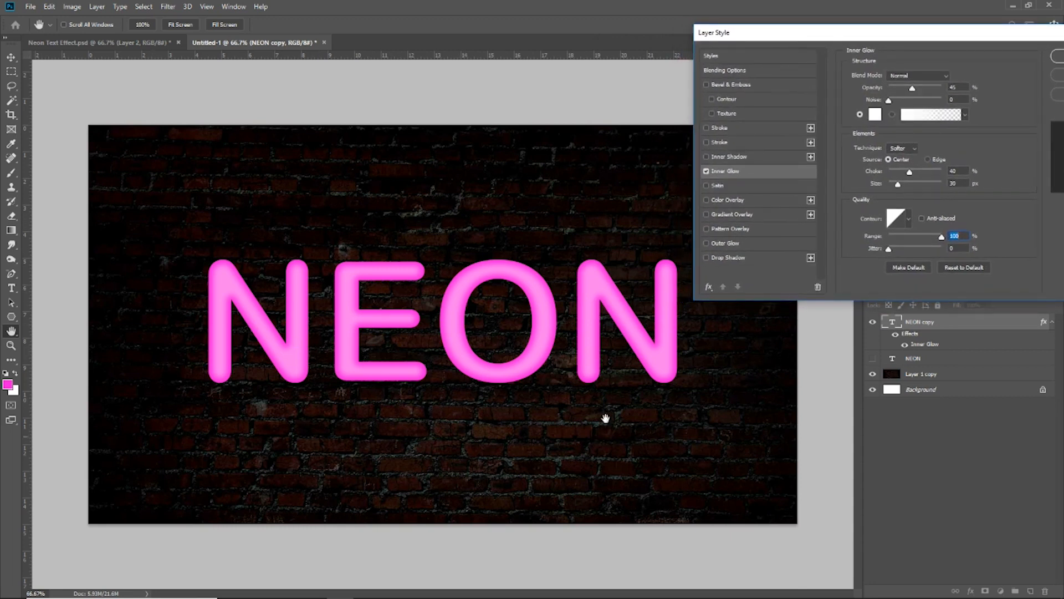
pyautogui.moveTo(764, 36); pyautogui.dragTo(612, 34)
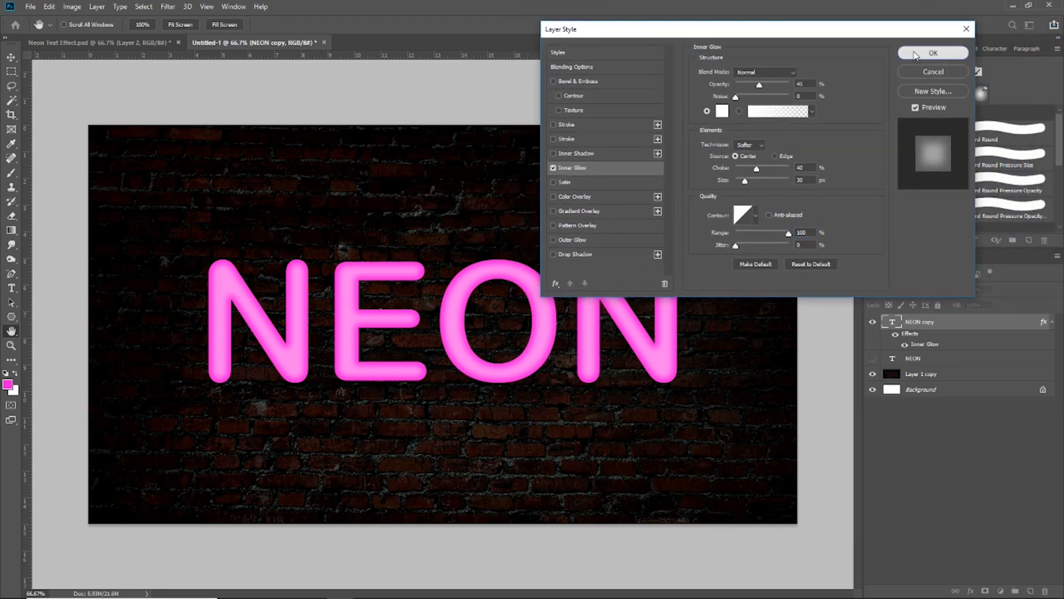
pyautogui.click(933, 53)
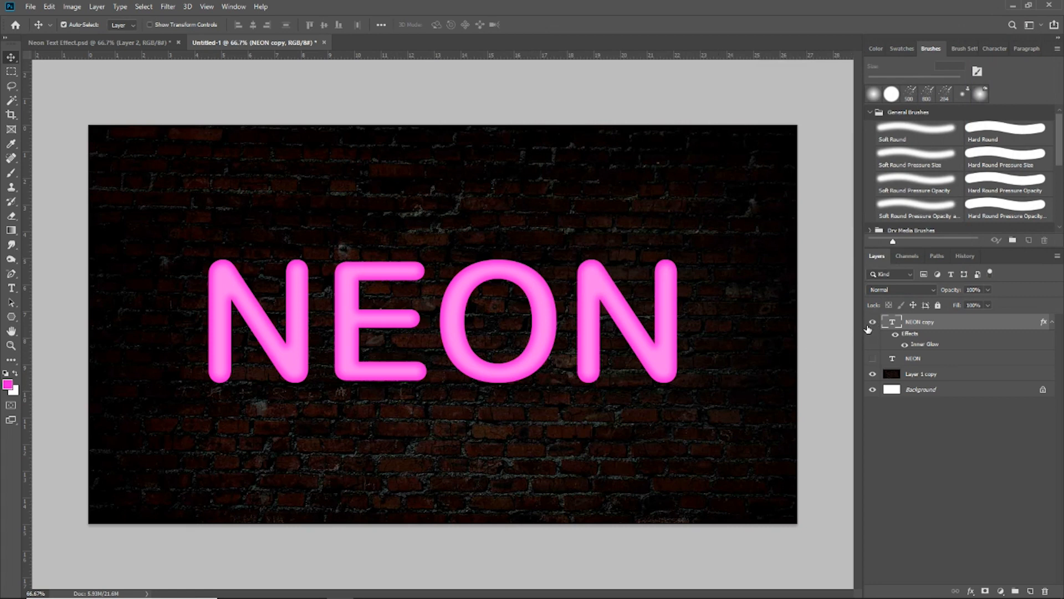
# - Hide the NEON copy layer, show the original NEON layer and select it
pyautogui.click(872, 323)
pyautogui.click(872, 358)
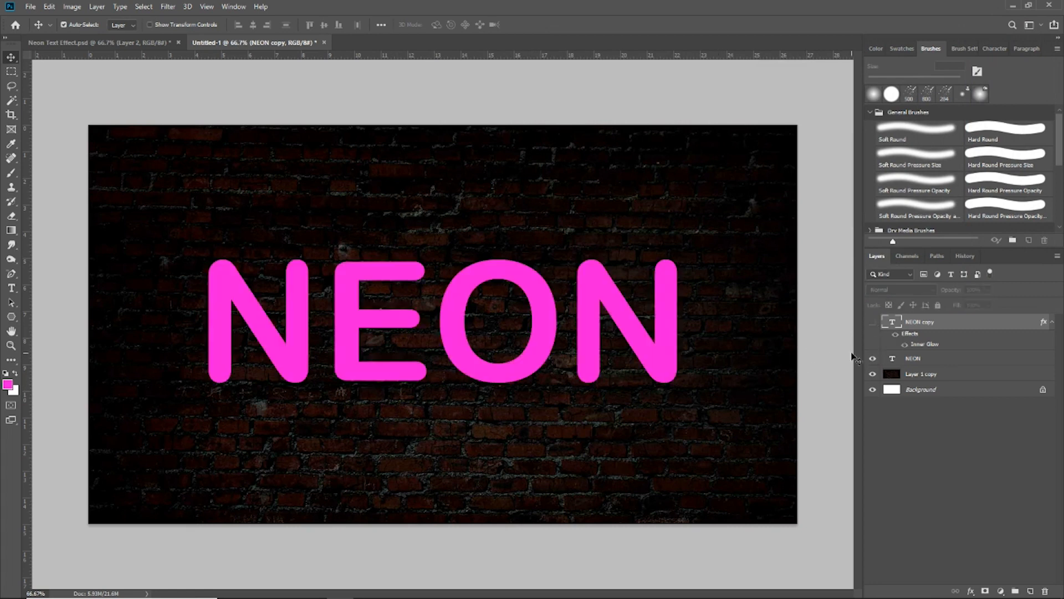
pyautogui.click(990, 362)
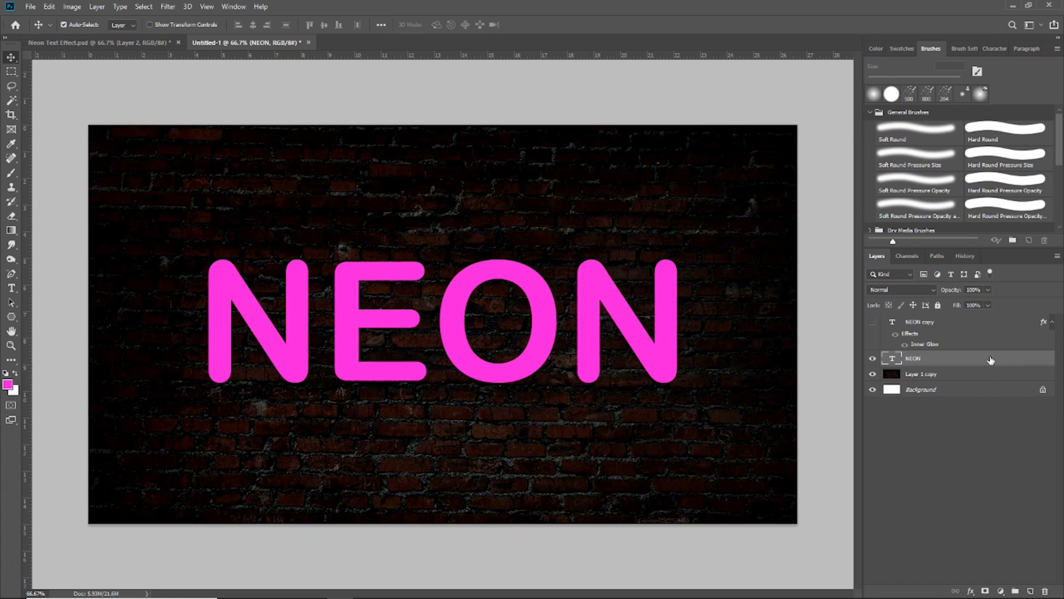
# - Add an Outer Glow layer style to the NEON layer with Normal blend mode
pyautogui.doubleClick(991, 360)
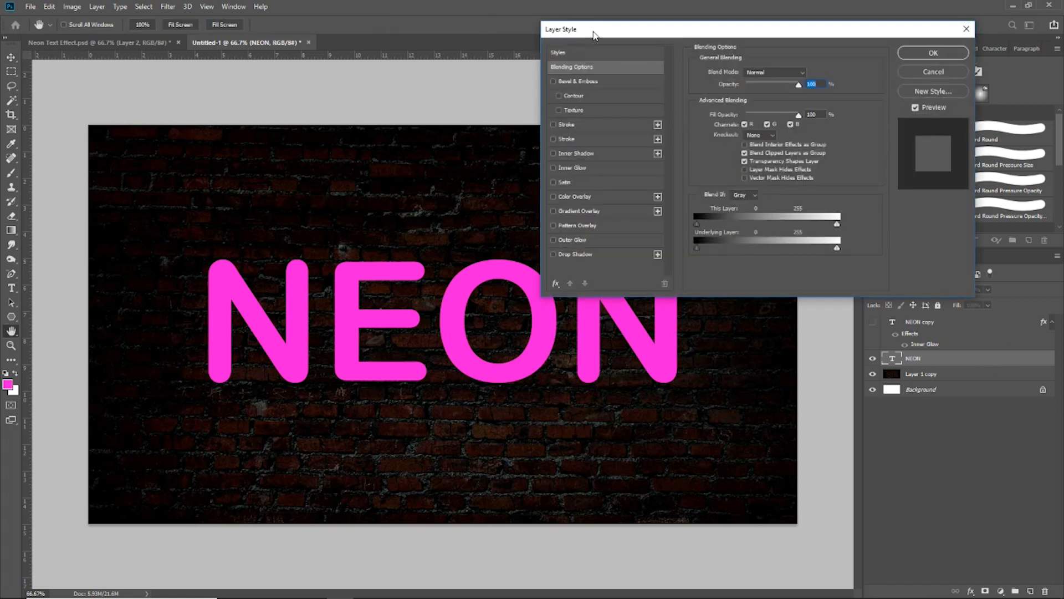
pyautogui.click(613, 240)
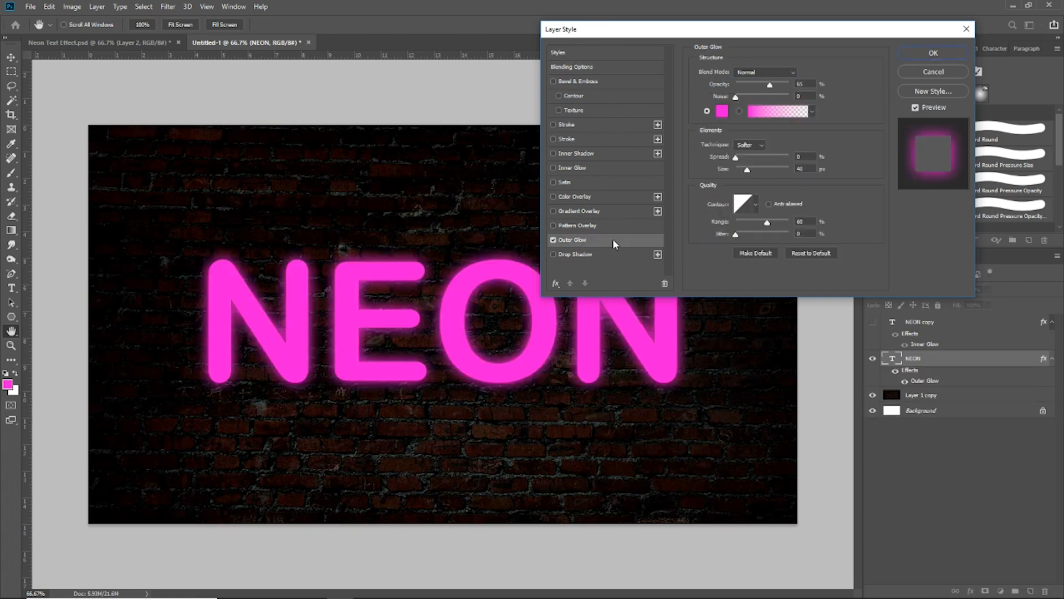
pyautogui.click(770, 76)
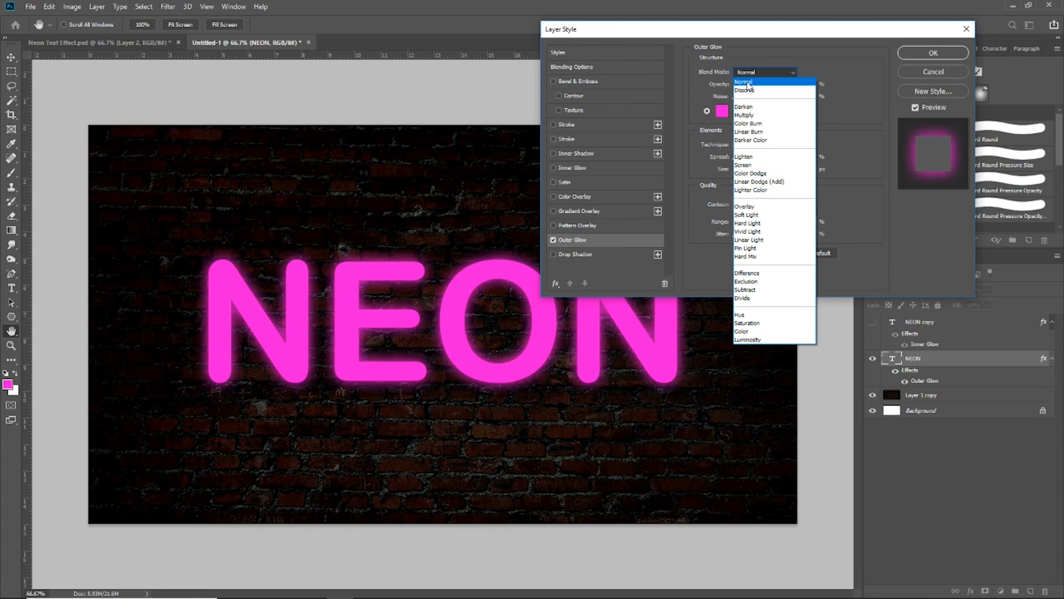
pyautogui.click(747, 83)
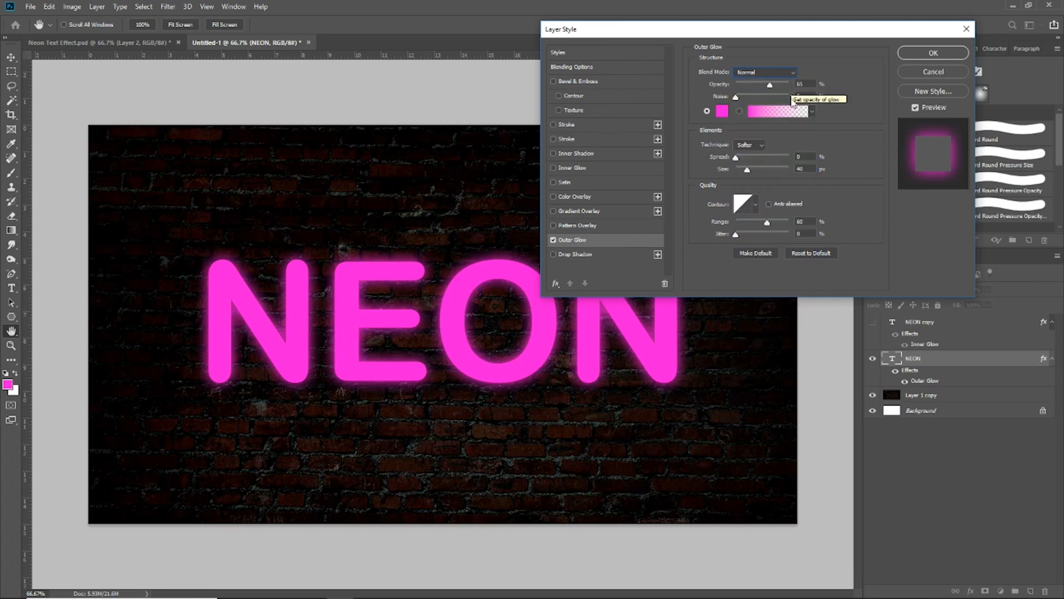
# - Set the Outer Glow opacity to 65%, noise to 0% and spread to 0%
pyautogui.moveTo(772, 88)
pyautogui.mouseDown()
pyautogui.moveTo(749, 91)
pyautogui.moveTo(788, 91)
pyautogui.moveTo(772, 96)
pyautogui.mouseUp()
pyautogui.click(749, 98)
pyautogui.moveTo(738, 160); pyautogui.dragTo(755, 160)
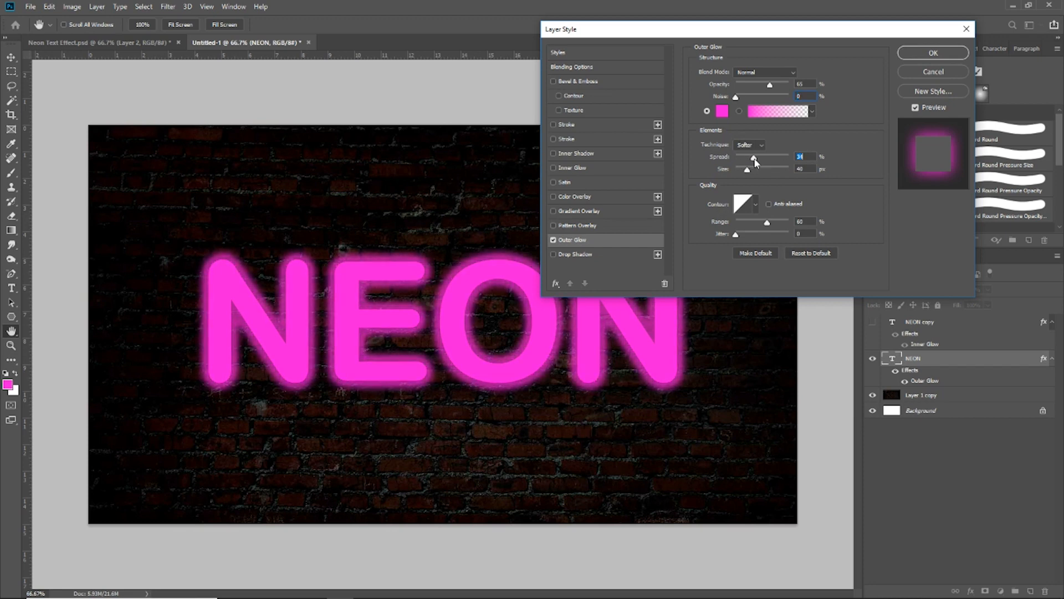
pyautogui.moveTo(756, 162); pyautogui.dragTo(725, 161)
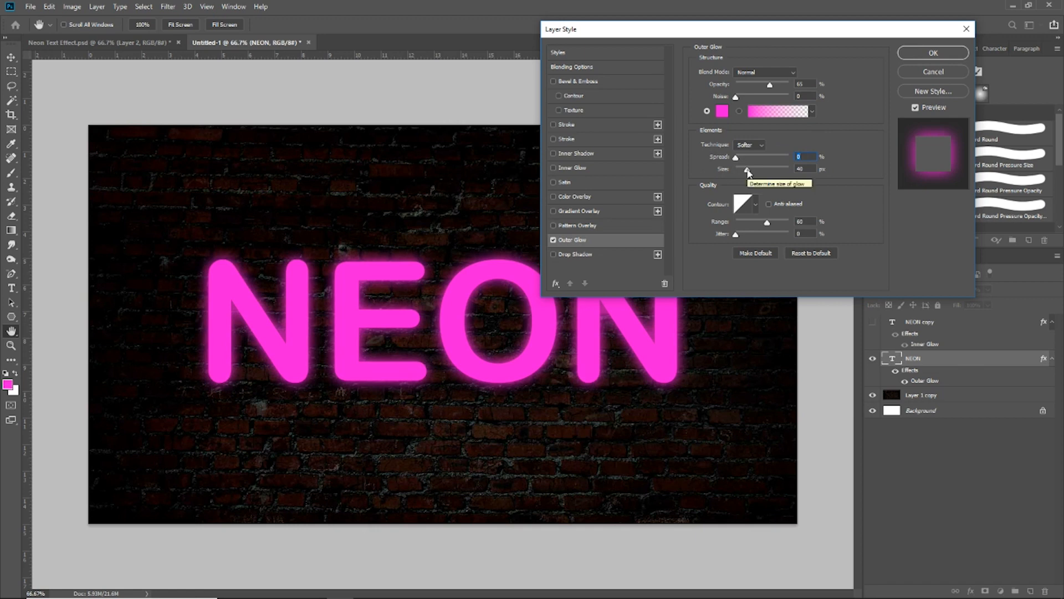
# - Set the Outer Glow size to 40 px, range to 60% and jitter to 100%
pyautogui.moveTo(747, 173)
pyautogui.mouseDown()
pyautogui.moveTo(763, 174)
pyautogui.moveTo(750, 173)
pyautogui.mouseUp()
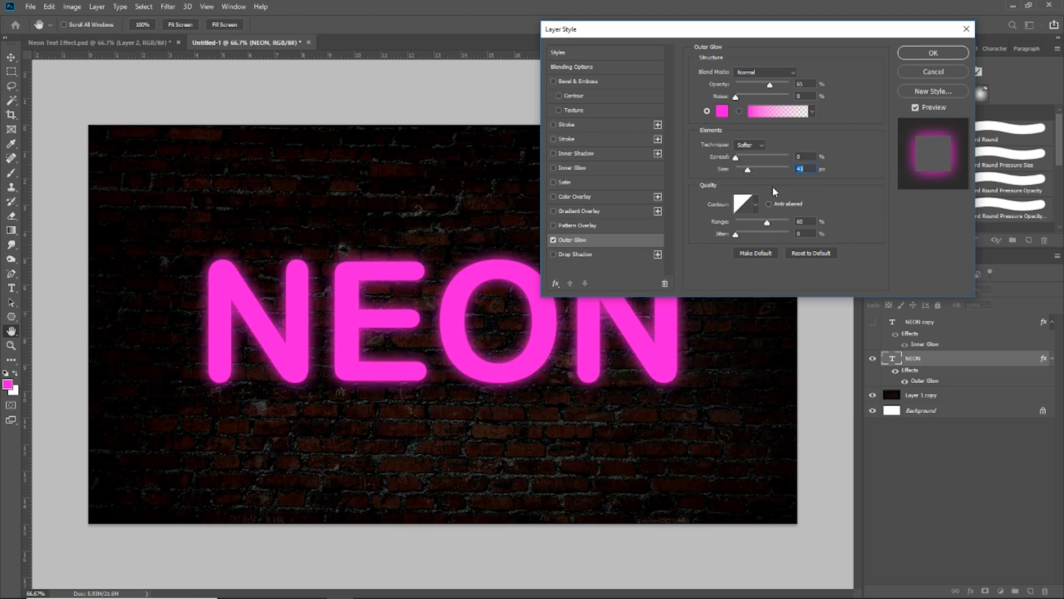
pyautogui.write('40')
pyautogui.moveTo(770, 225)
pyautogui.mouseDown()
pyautogui.moveTo(755, 224)
pyautogui.moveTo(769, 225)
pyautogui.mouseUp()
pyautogui.moveTo(735, 235); pyautogui.dragTo(793, 242)
pyautogui.click(757, 73)
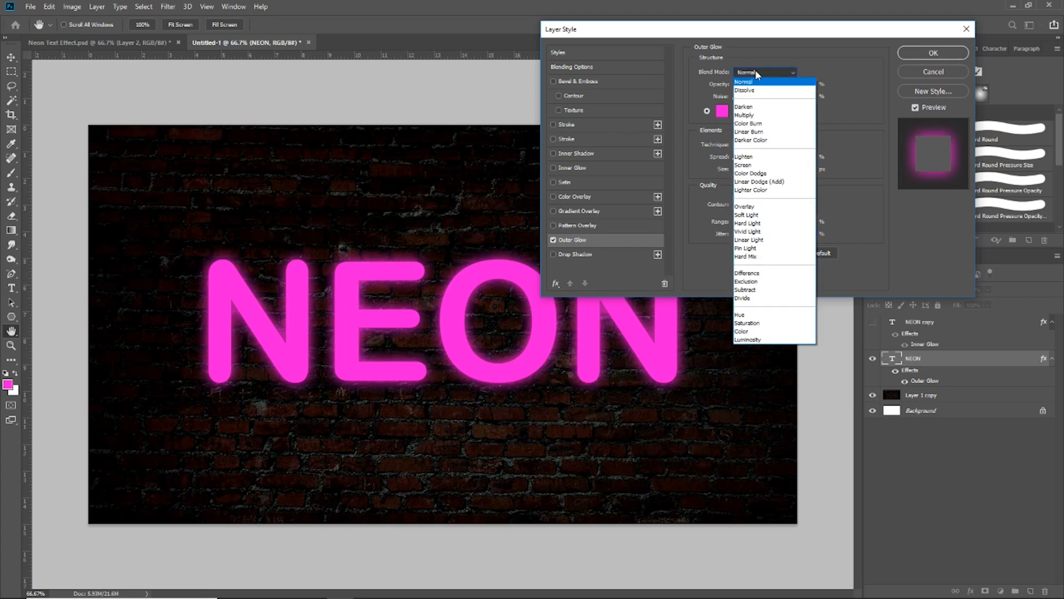
pyautogui.click(750, 90)
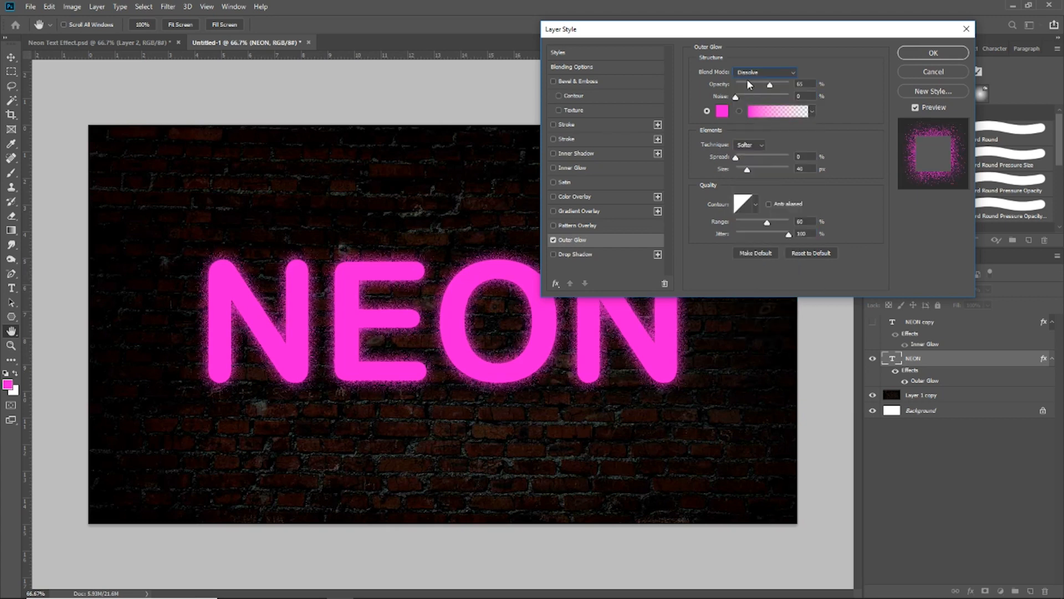
pyautogui.click(750, 73)
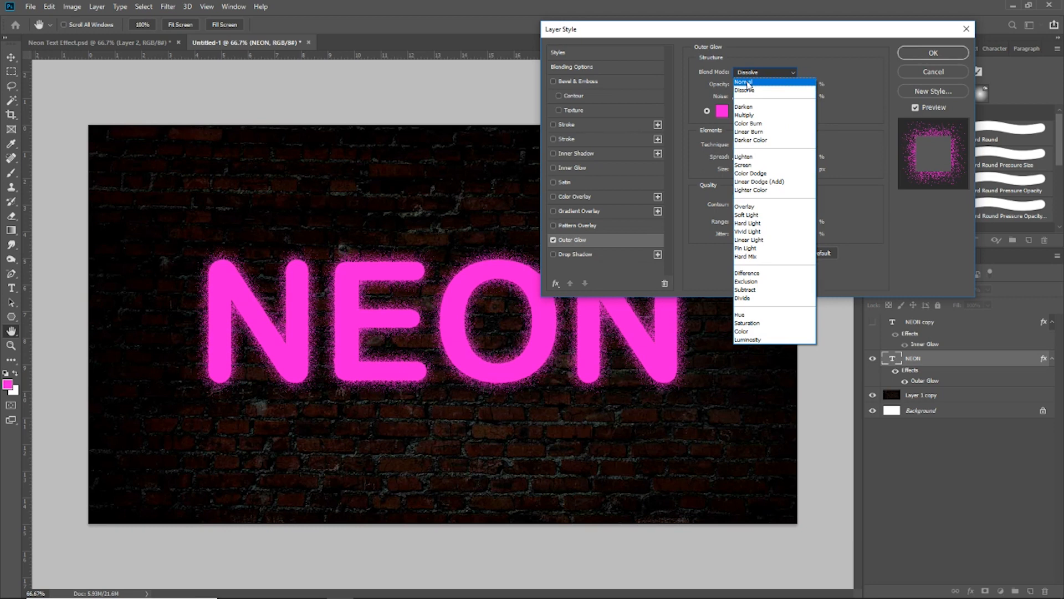
pyautogui.click(749, 83)
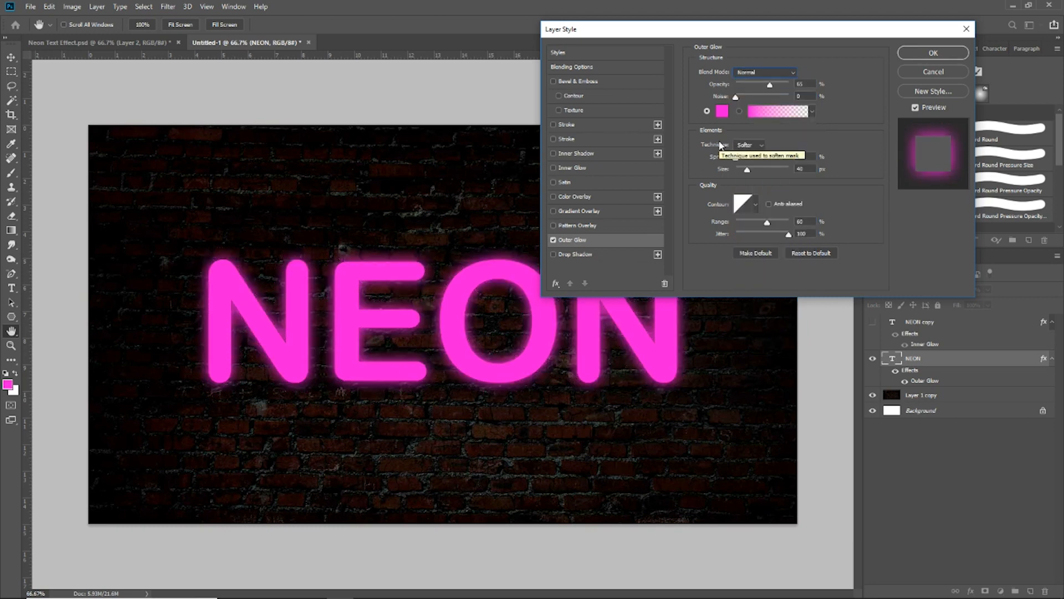
pyautogui.moveTo(612, 29)
pyautogui.mouseDown()
pyautogui.moveTo(765, 36)
pyautogui.moveTo(620, 31)
pyautogui.mouseUp()
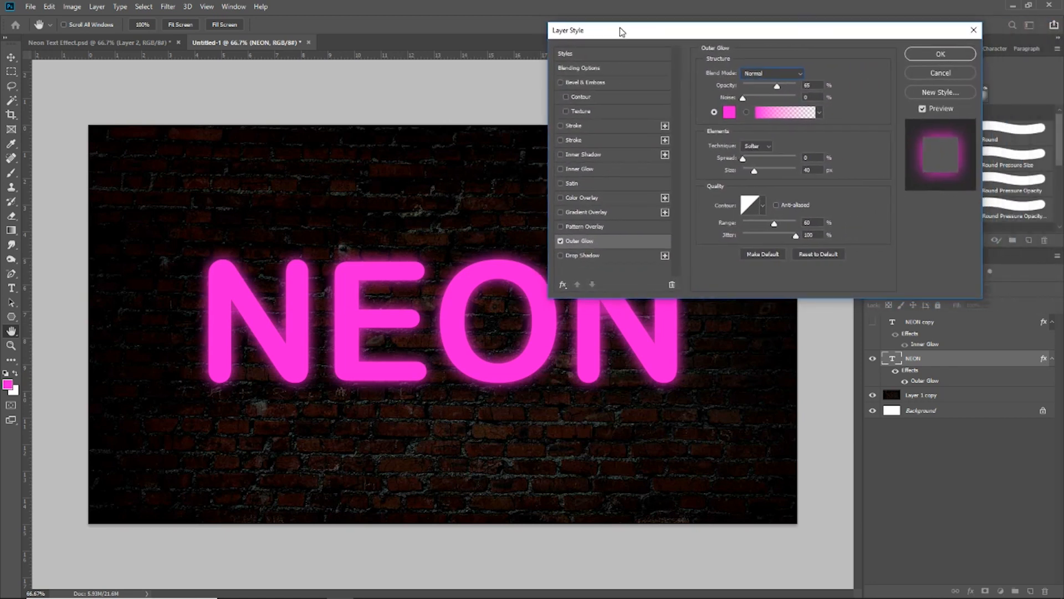
# - Confirm the Outer Glow style, then show the NEON copy layer and select it
pyautogui.click(935, 54)
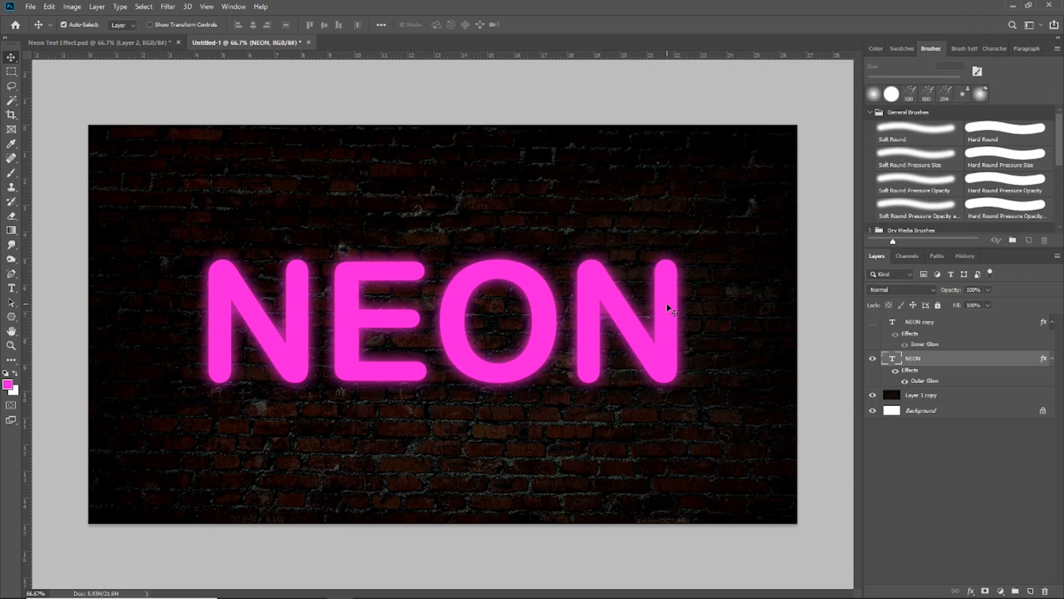
pyautogui.click(872, 324)
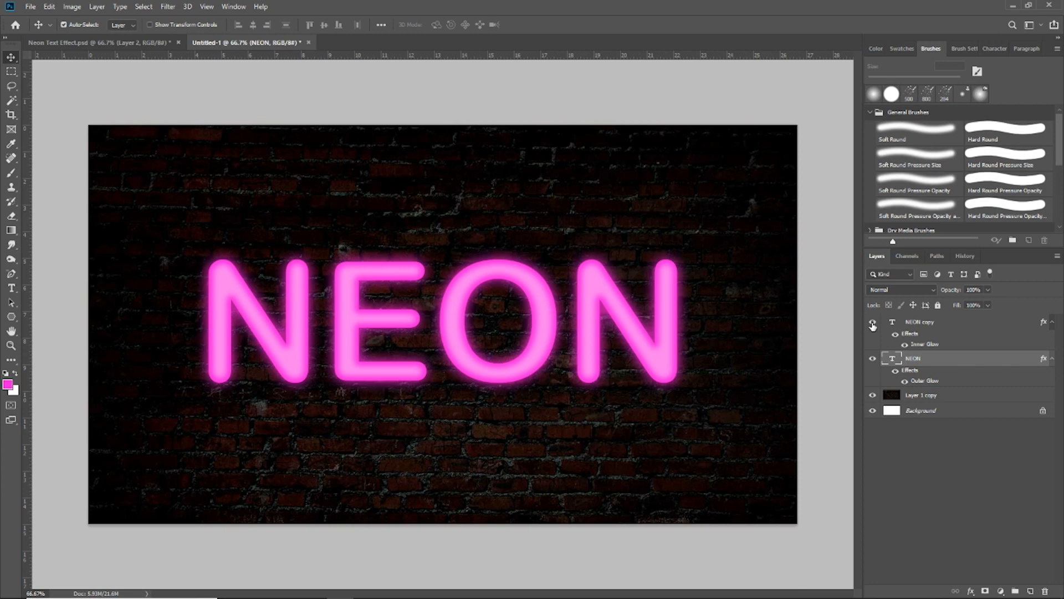
pyautogui.click(954, 328)
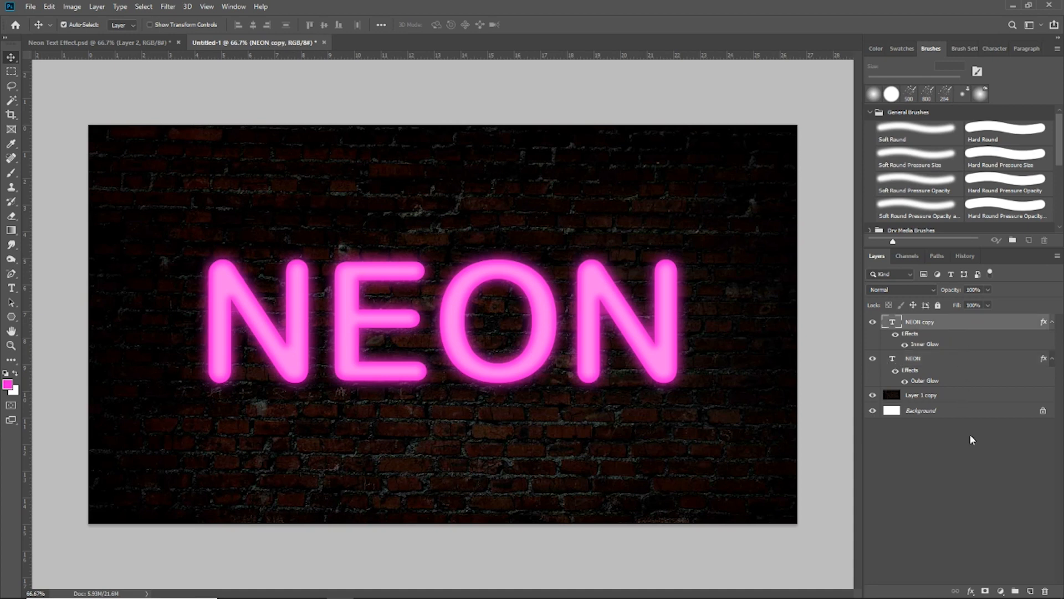
# - Add a new layer above the text and paint a large soft pink brush stroke across the NEON lettering
pyautogui.click(1030, 591)
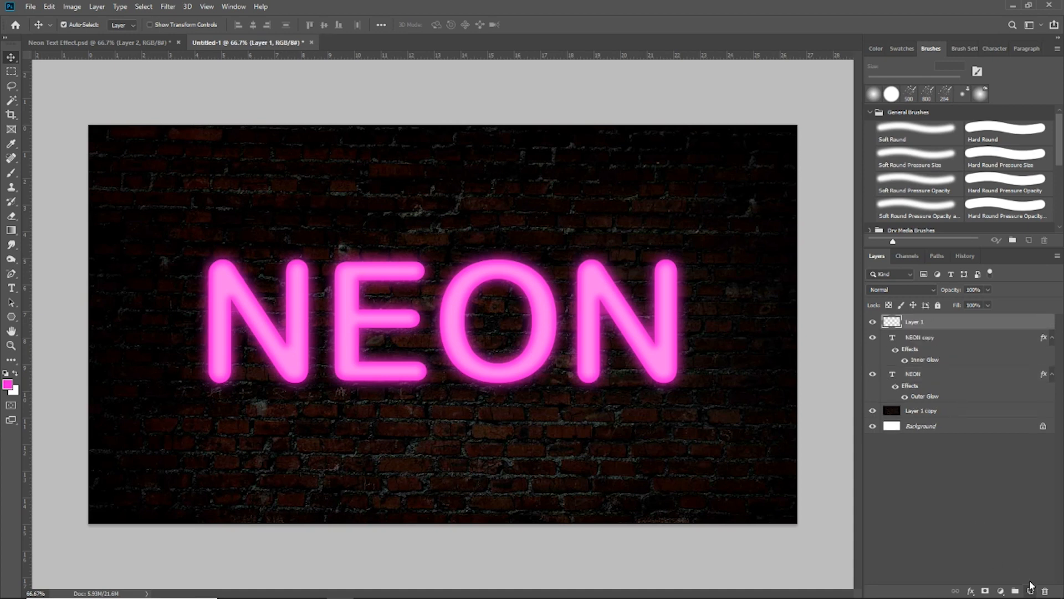
pyautogui.click(15, 175)
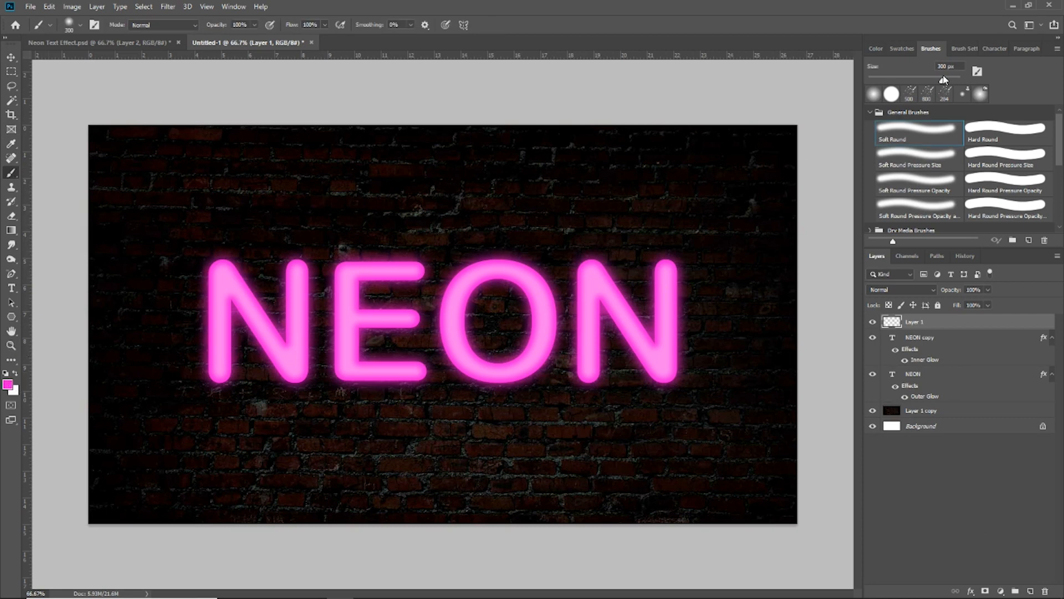
pyautogui.moveTo(961, 68); pyautogui.dragTo(896, 66)
pyautogui.moveTo(219, 266)
pyautogui.mouseDown()
pyautogui.moveTo(655, 273)
pyautogui.moveTo(670, 297)
pyautogui.moveTo(670, 355)
pyautogui.moveTo(668, 368)
pyautogui.moveTo(625, 371)
pyautogui.moveTo(243, 367)
pyautogui.moveTo(207, 341)
pyautogui.moveTo(218, 284)
pyautogui.moveTo(552, 289)
pyautogui.moveTo(631, 299)
pyautogui.moveTo(626, 323)
pyautogui.moveTo(233, 324)
pyautogui.mouseUp()
pyautogui.click(11, 56)
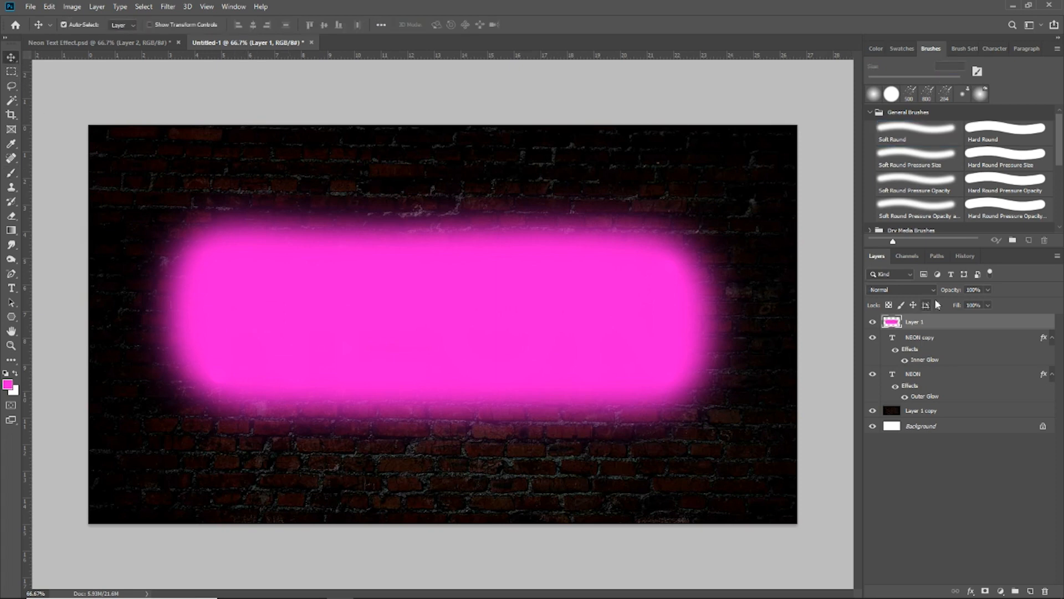
# - Set the painted layer's blend mode to Soft Light and its opacity to 45%
pyautogui.click(900, 288)
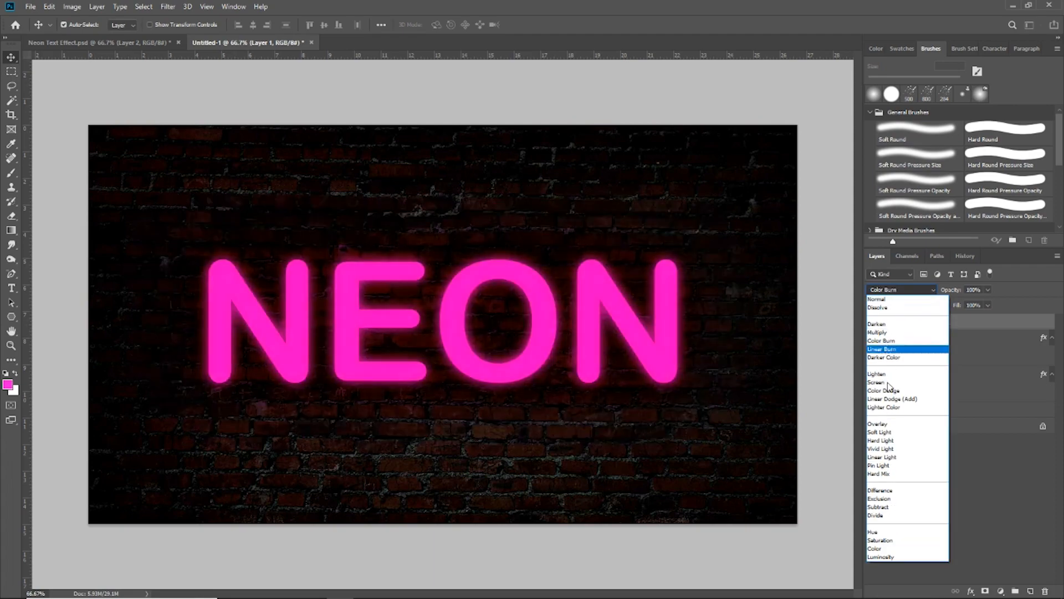
pyautogui.click(884, 433)
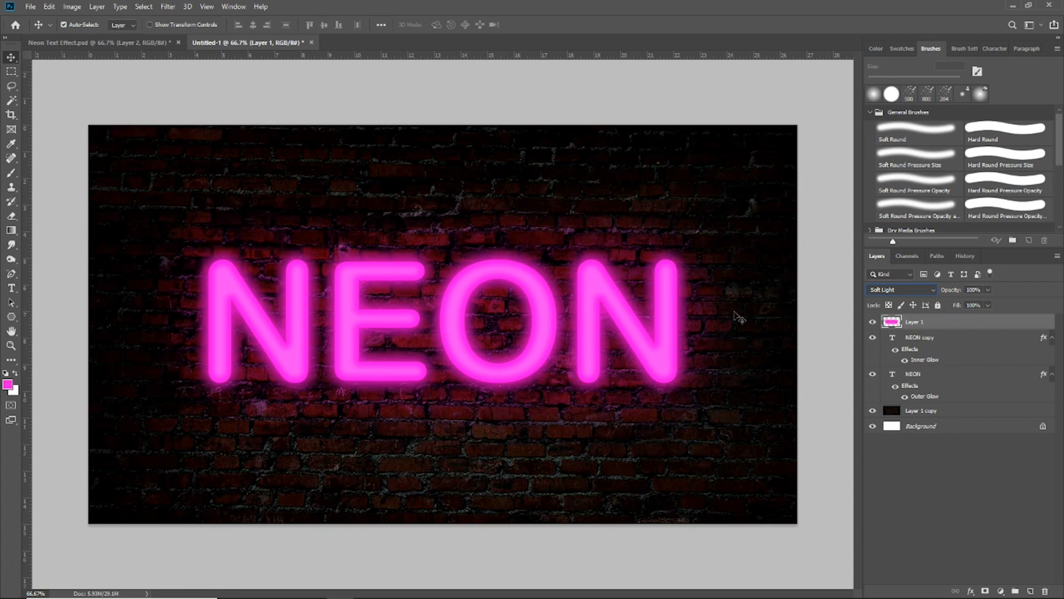
pyautogui.click(988, 290)
pyautogui.moveTo(989, 304); pyautogui.dragTo(961, 306)
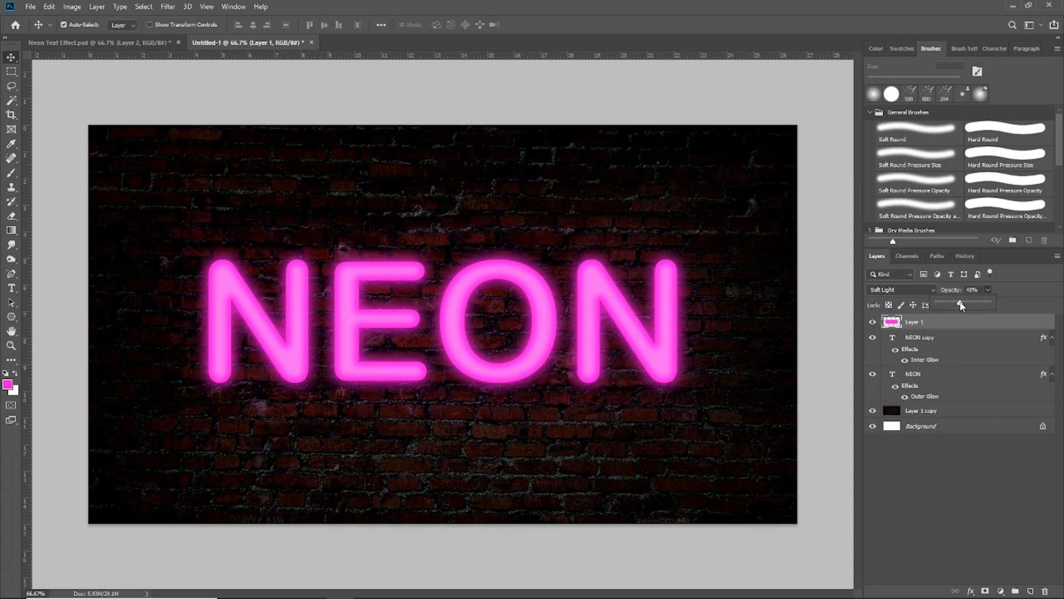
pyautogui.click(977, 291)
pyautogui.press('Tab')
# - Toggle the painted layer's visibility off and on to compare the effect
pyautogui.click(873, 323)
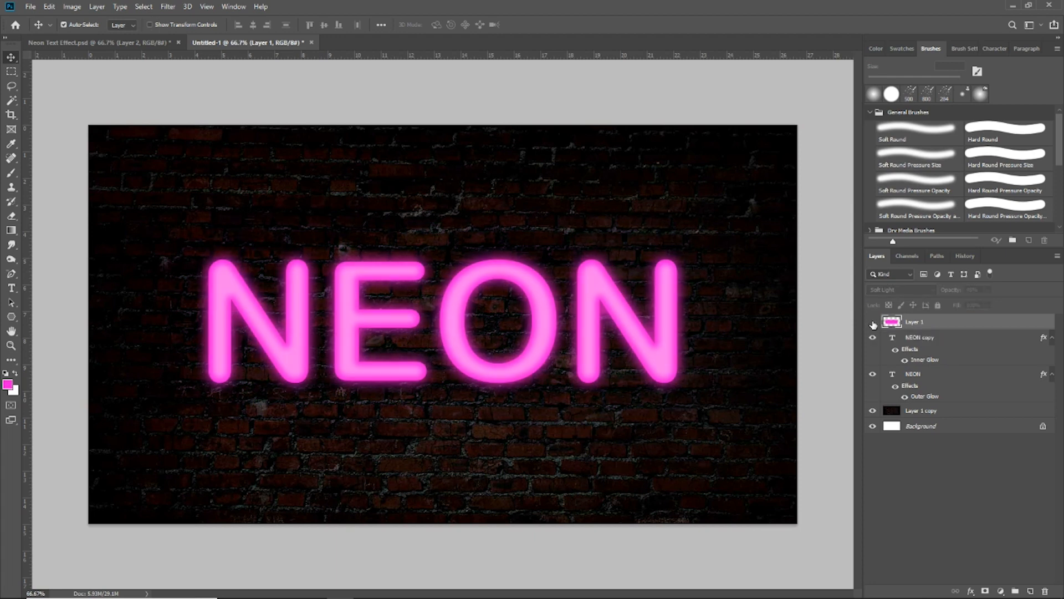
pyautogui.click(873, 323)
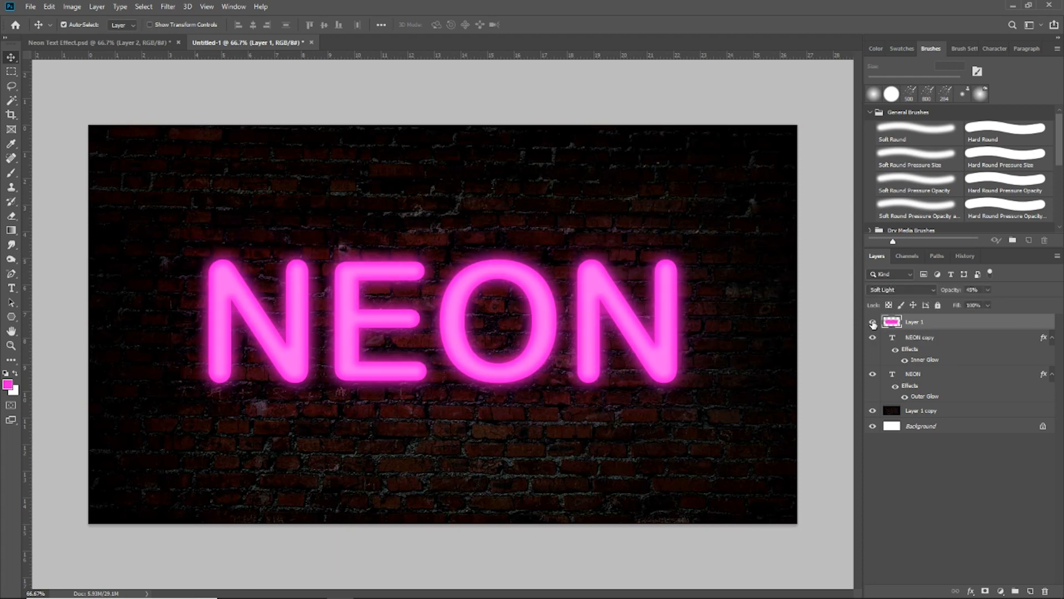